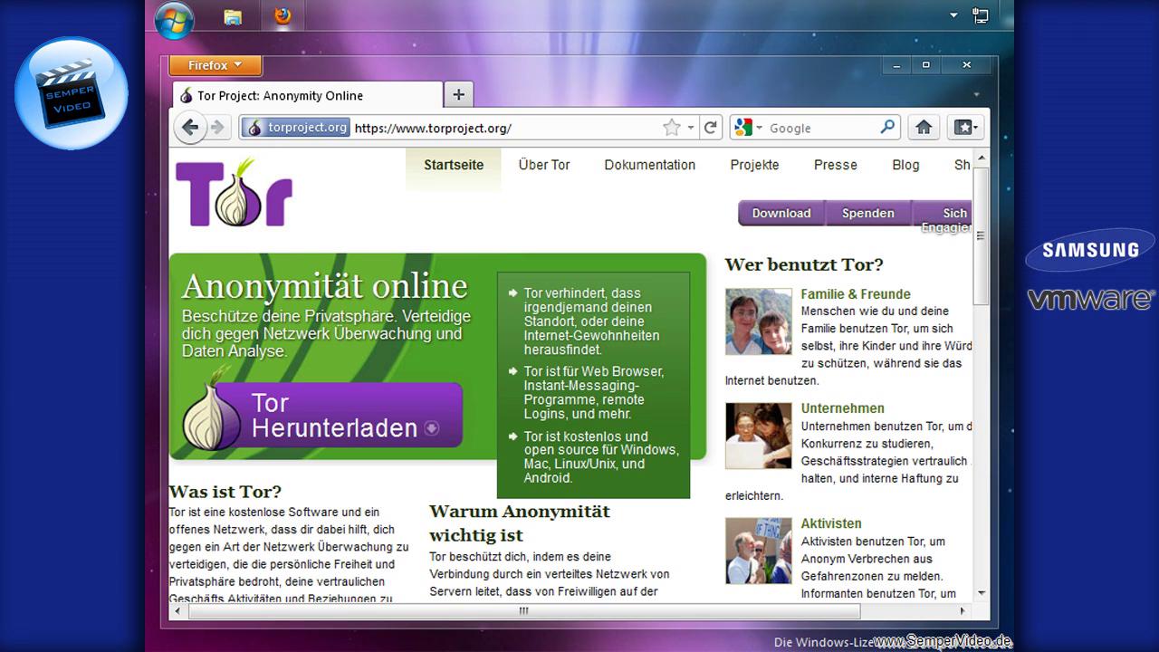
- Go to the Tor download page and open the other language versions of the Tor Browser Bundle for Windows
left_click(308, 424)
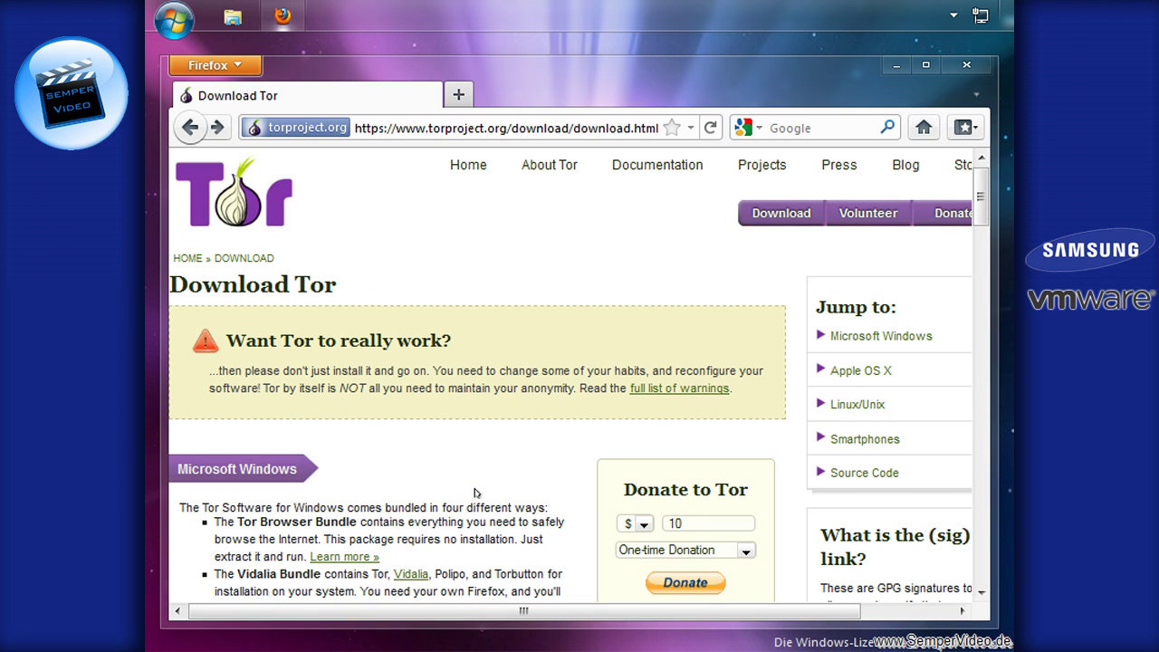
scroll(490, 501, "down", 5)
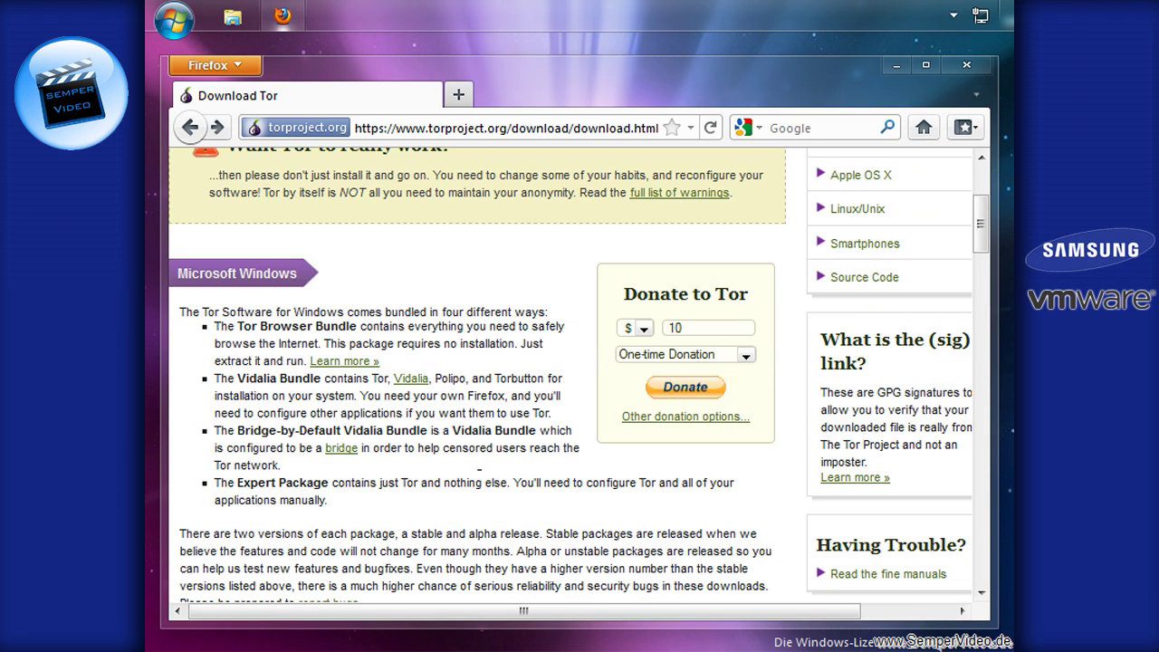
scroll(379, 431, "down", 5)
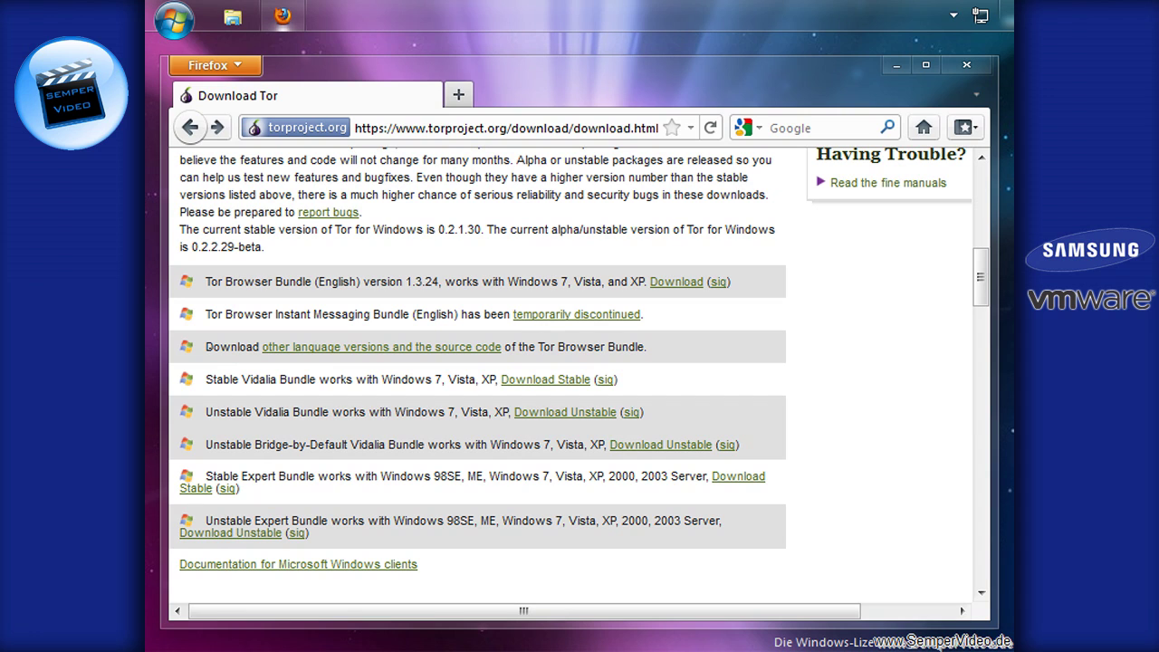
left_click(311, 348)
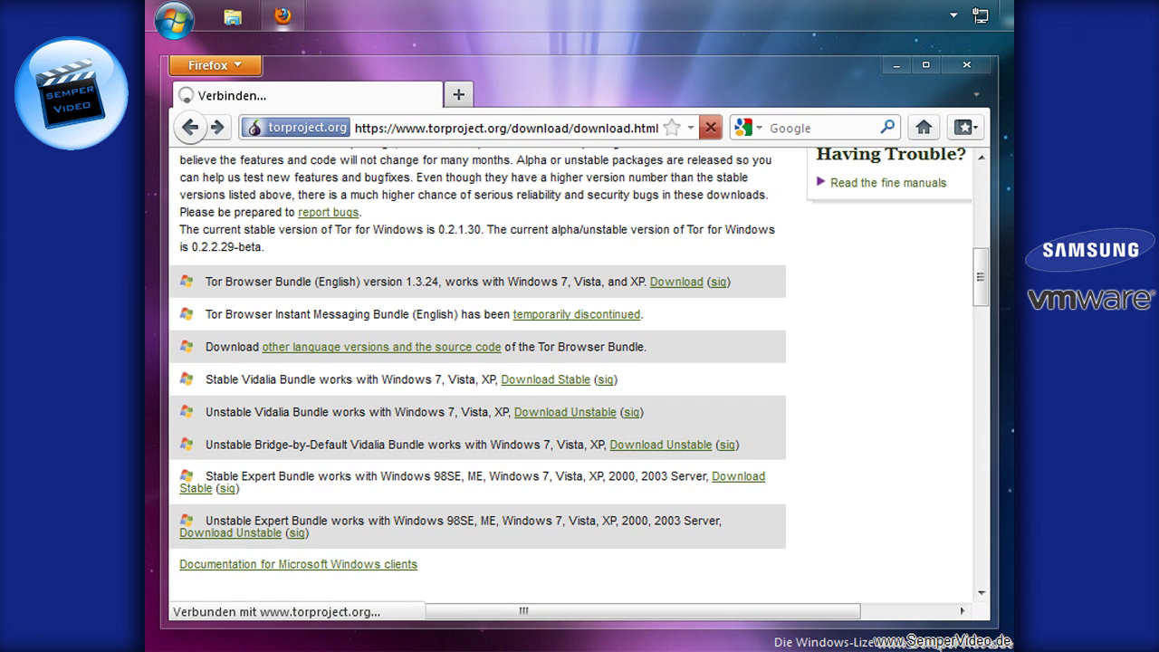
- Download the Deutsch (de) Tor Browser Bundle for Windows and save tor-browser-1.3.24_de.exe to the desktop
scroll(866, 395, "down", 6)
scroll(867, 396, "down", 5)
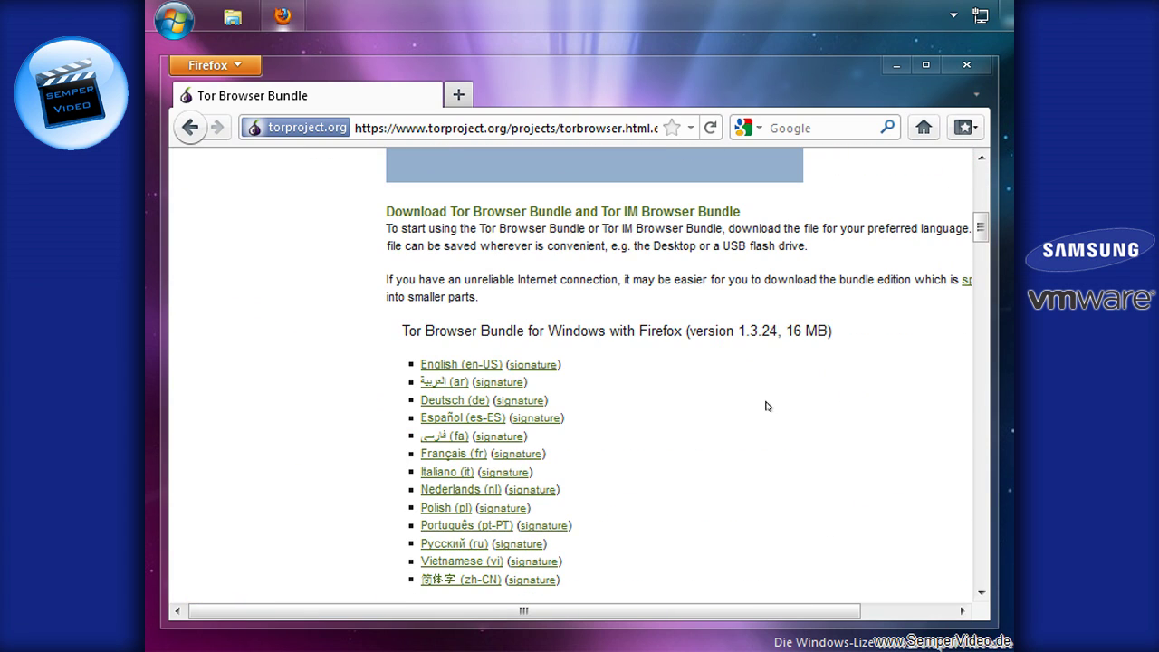
left_click(438, 402)
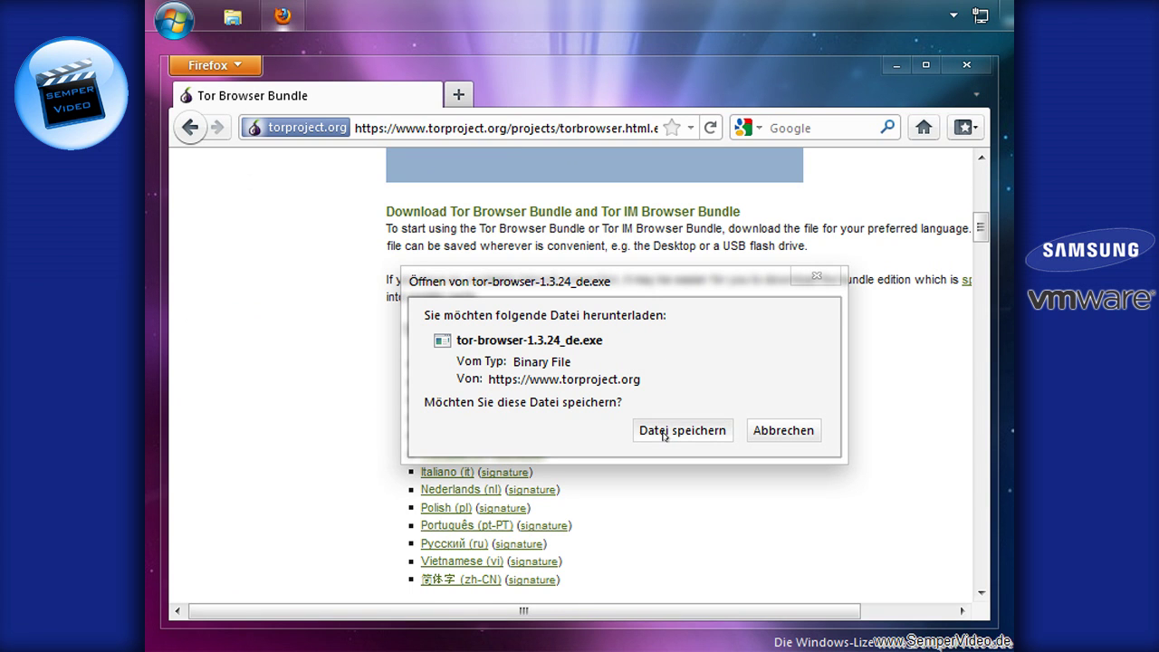
left_click(663, 431)
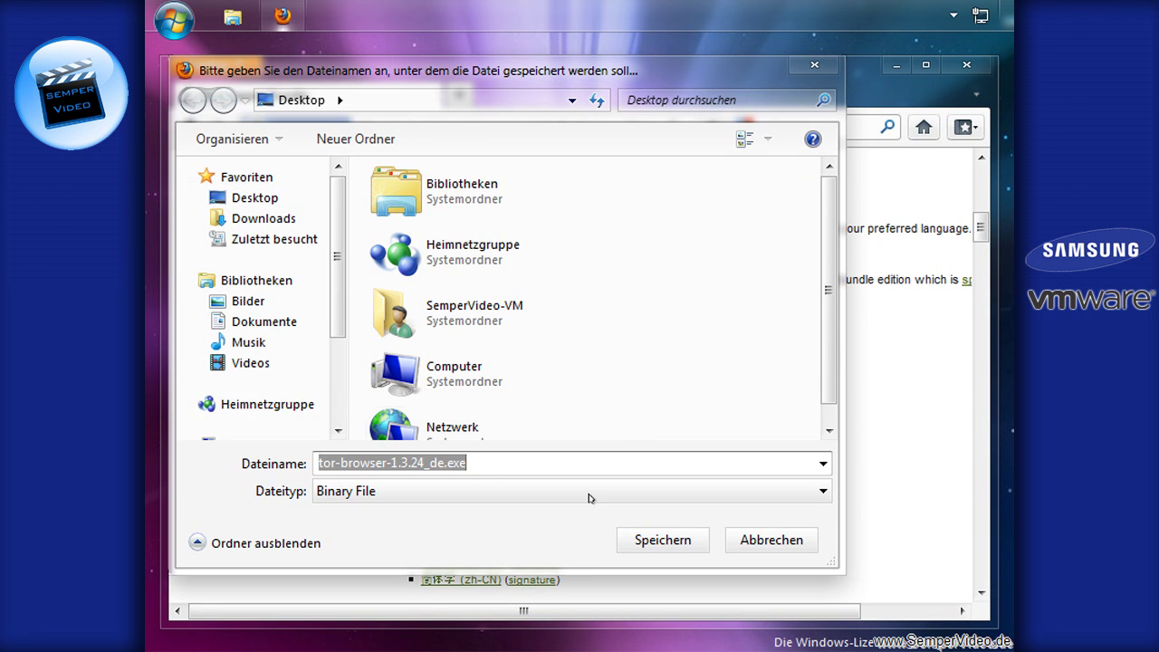
left_click(659, 538)
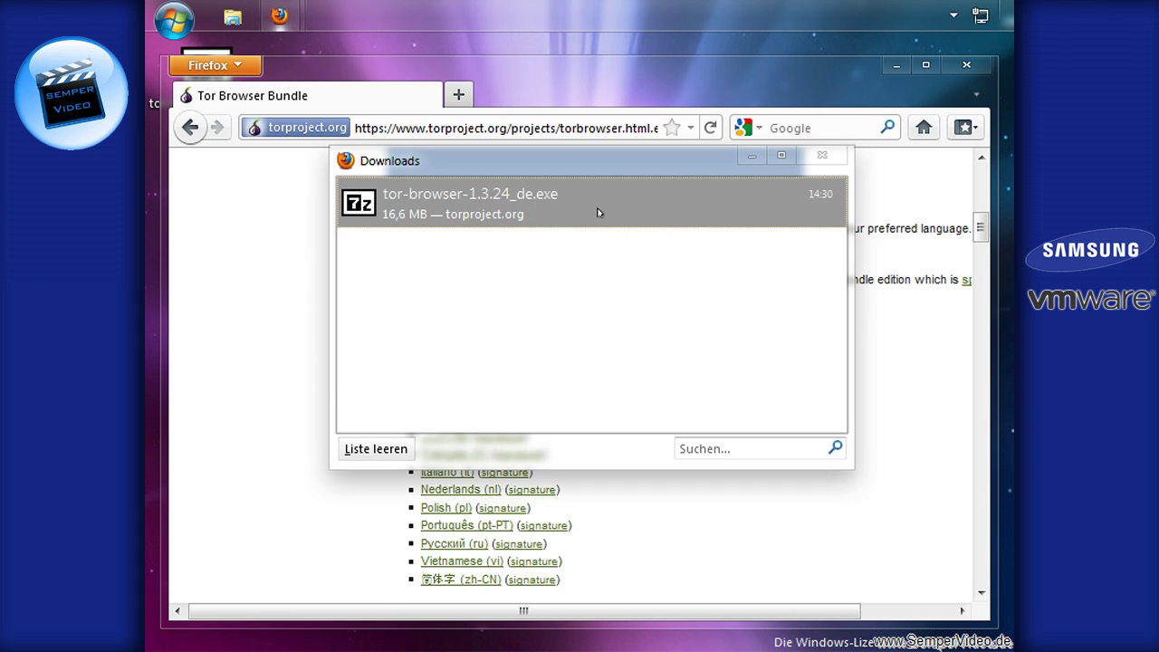
- Minimize the browser windows, run tor-browser-1.3.24_de.exe and extract the Tor Browser folder onto the desktop
left_click(752, 156)
left_click(896, 66)
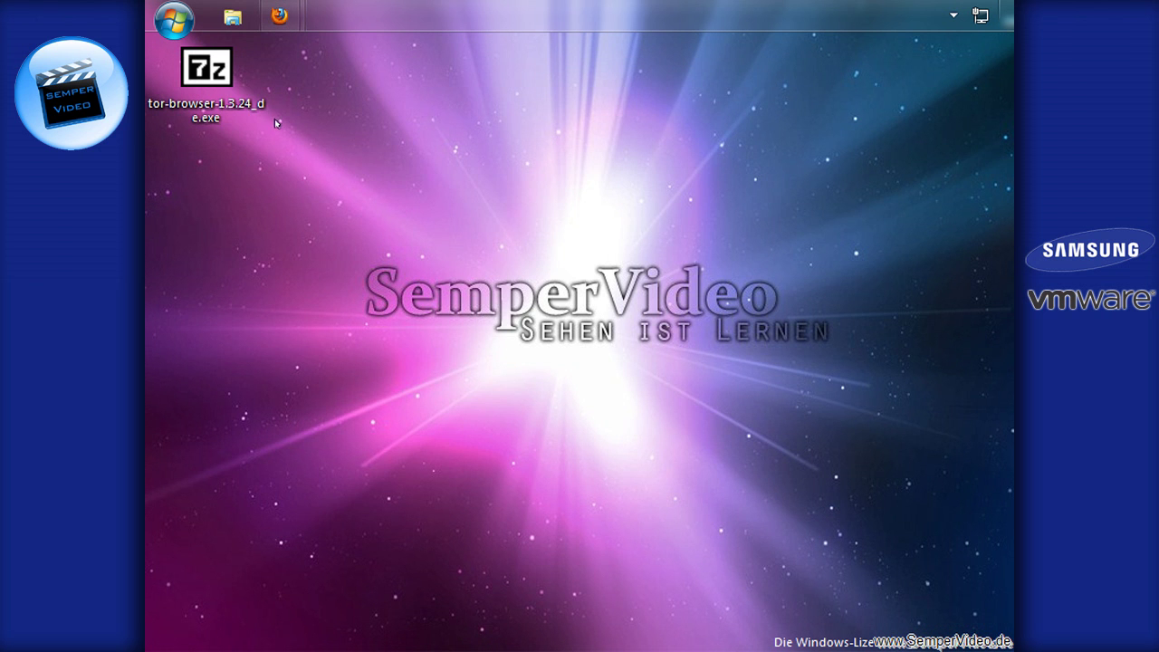
double_click(213, 76)
left_click(632, 362)
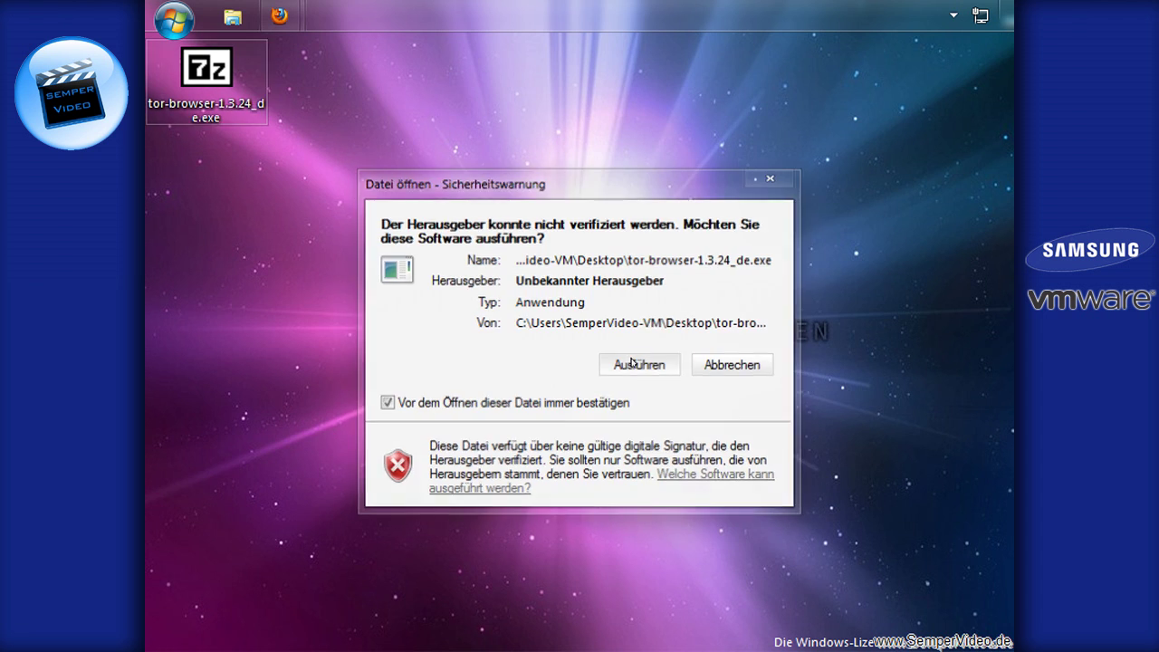
left_click(622, 398)
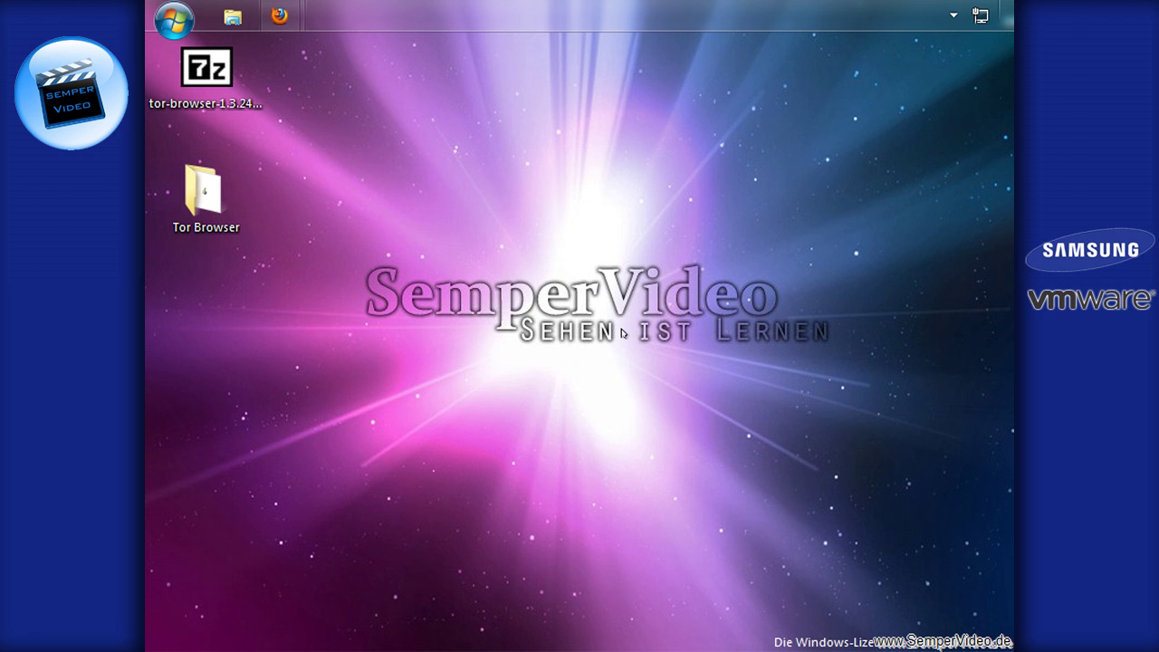
- Move the Tor Browser folder from the desktop into the mytools folder inside the user's home folder
left_click(228, 22)
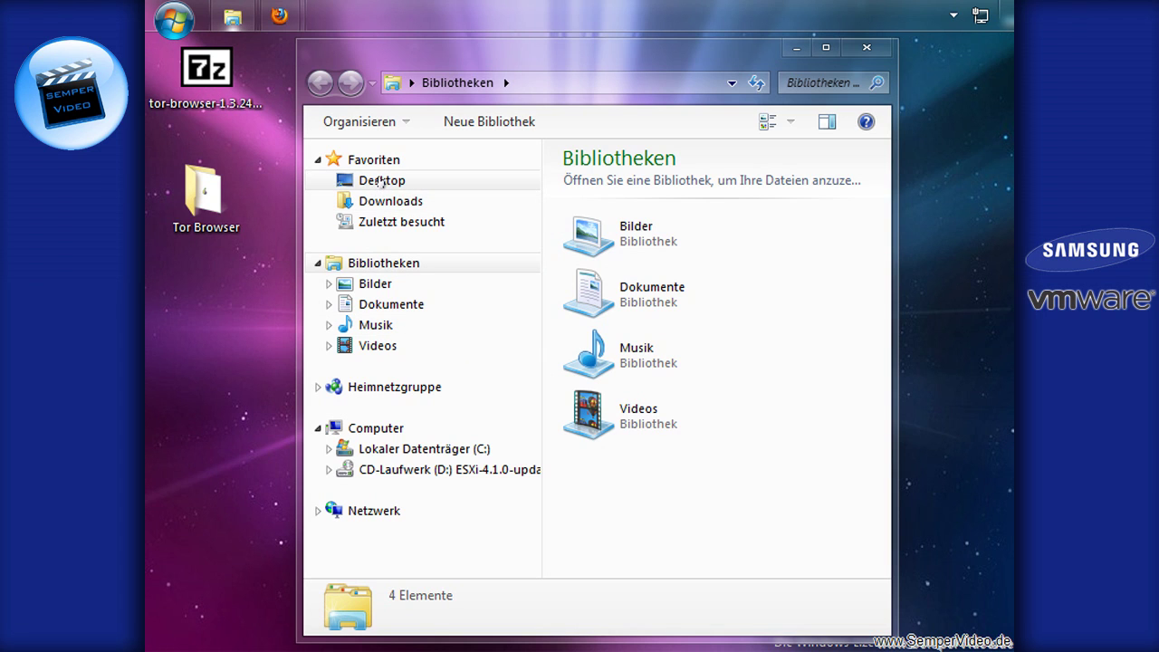
left_click(380, 180)
double_click(674, 228)
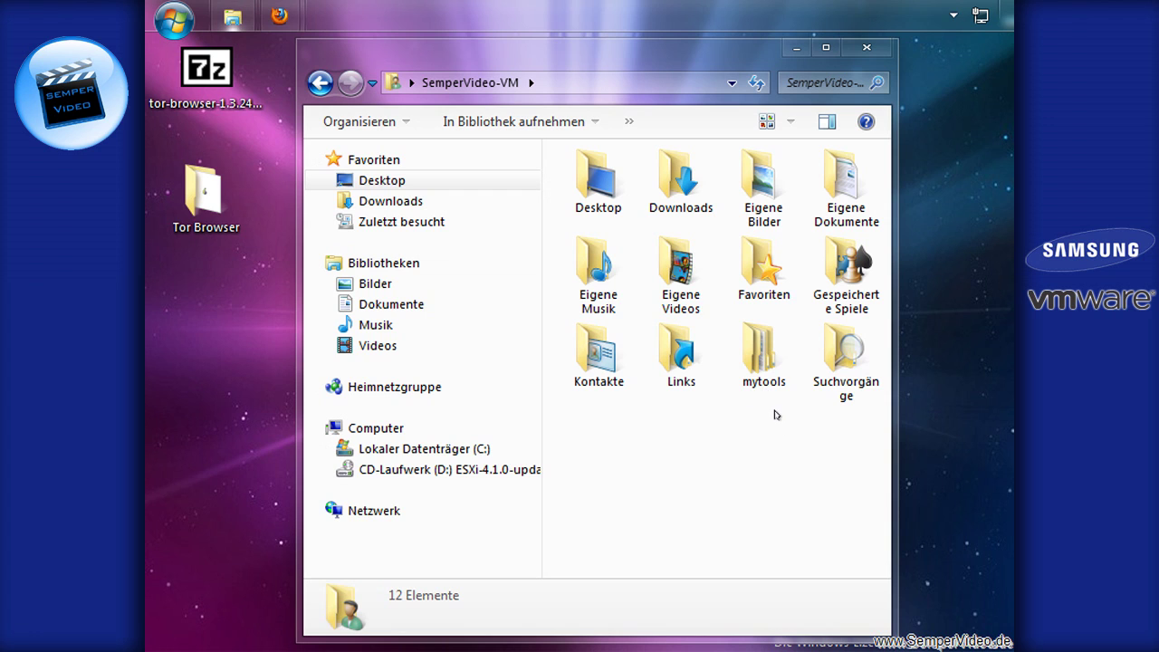
double_click(768, 362)
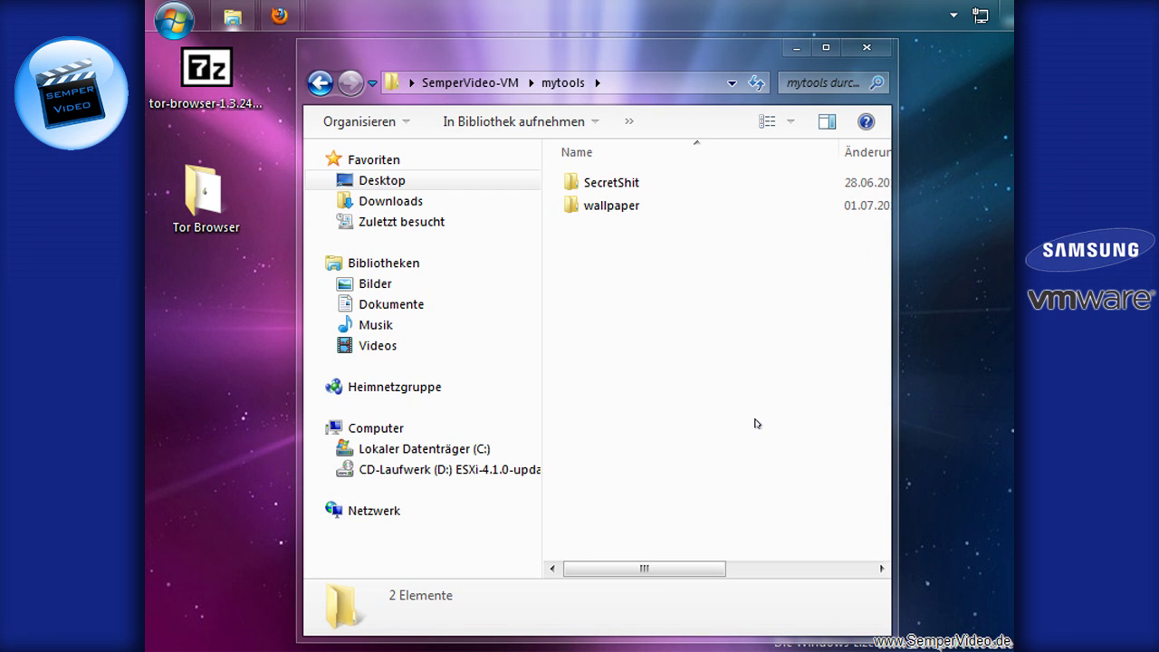
left_click_drag(252, 173, 673, 315)
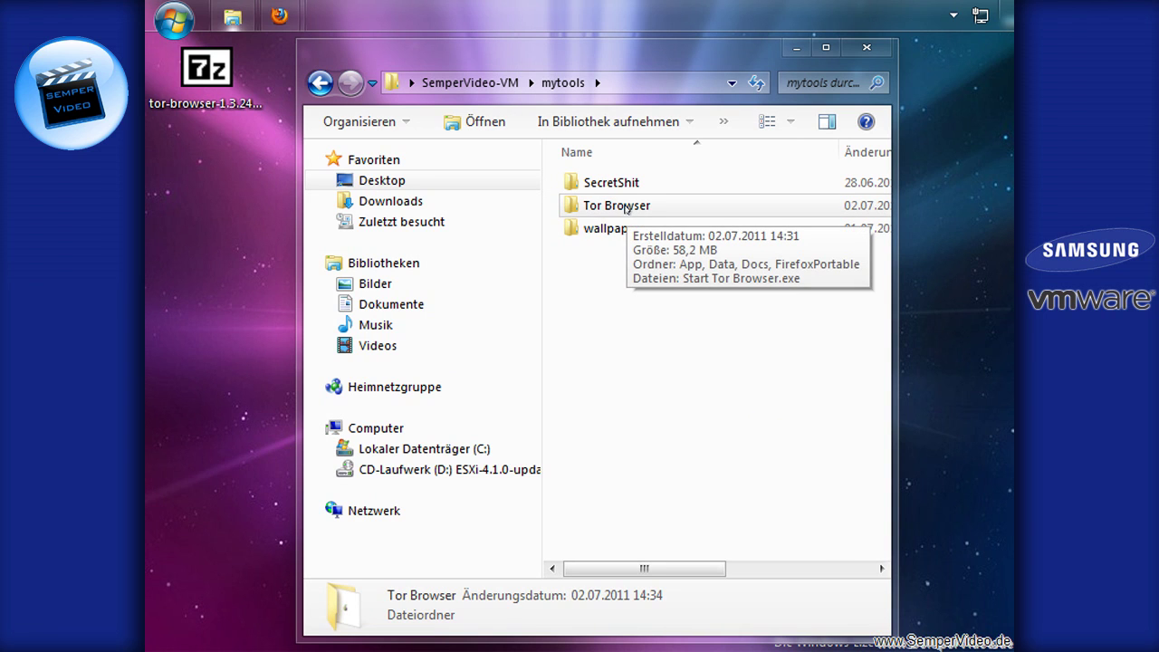
- Create a shortcut to Start Tor Browser.exe inside the moved Tor Browser folder
double_click(589, 207)
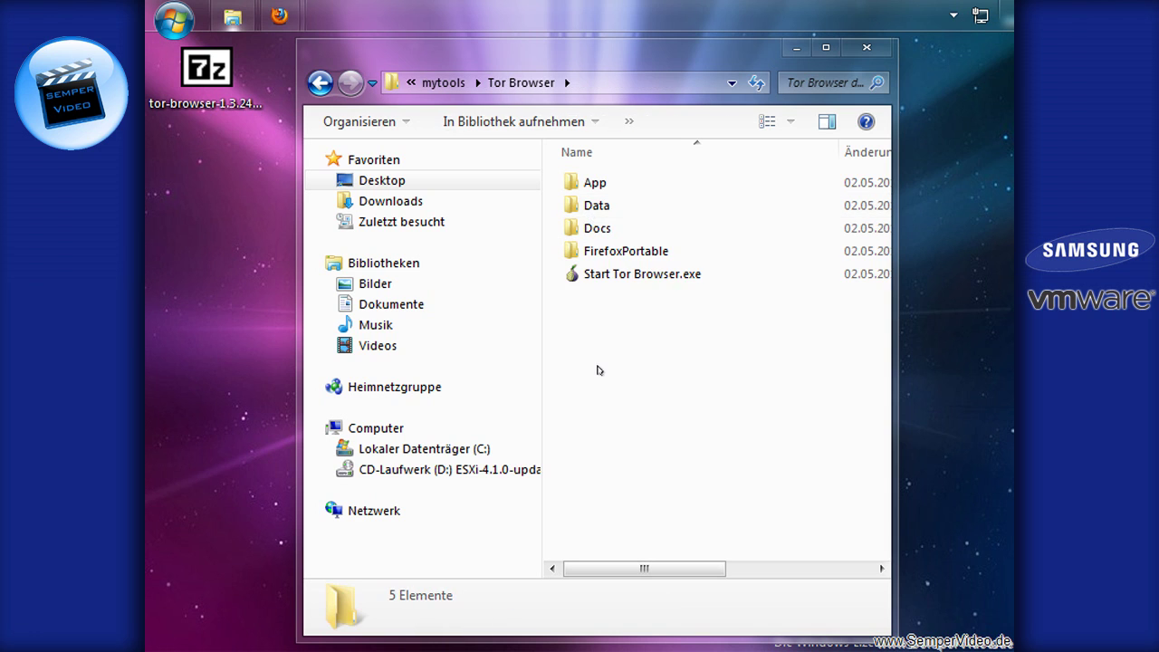
right_click(614, 275)
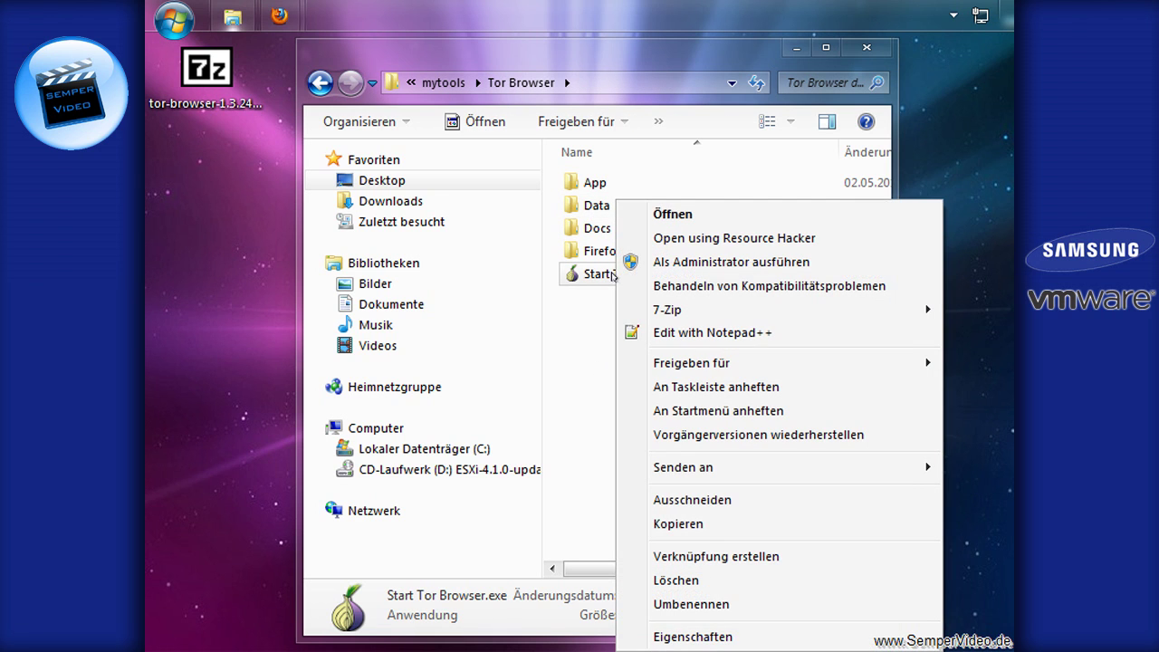
left_click(592, 308)
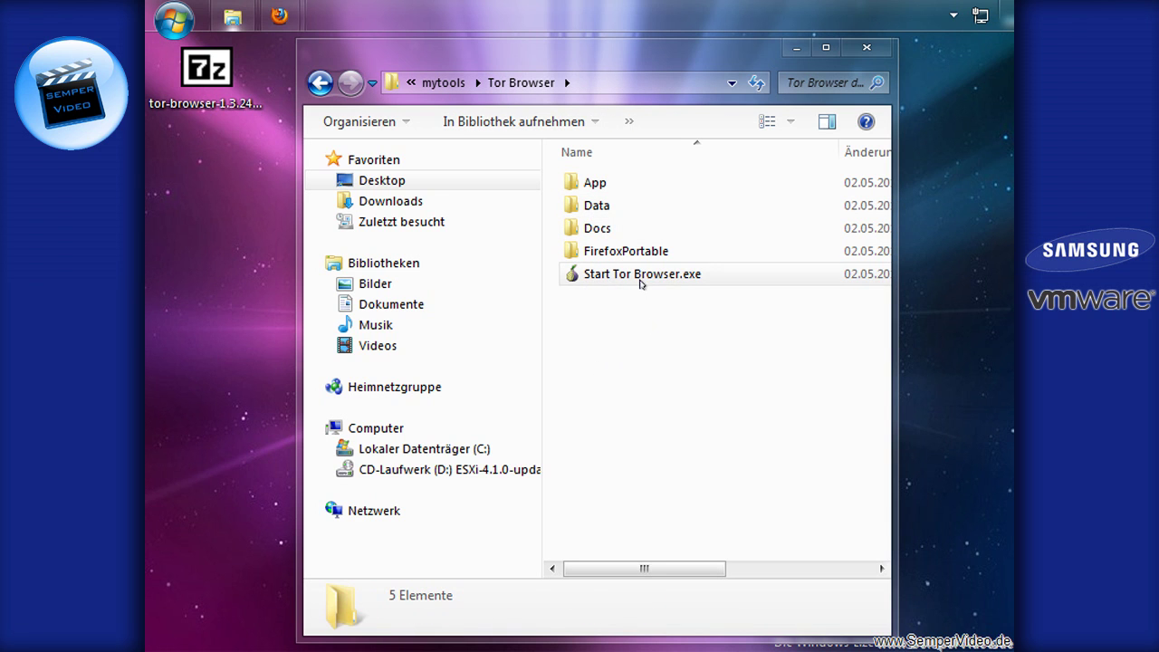
right_click(637, 281)
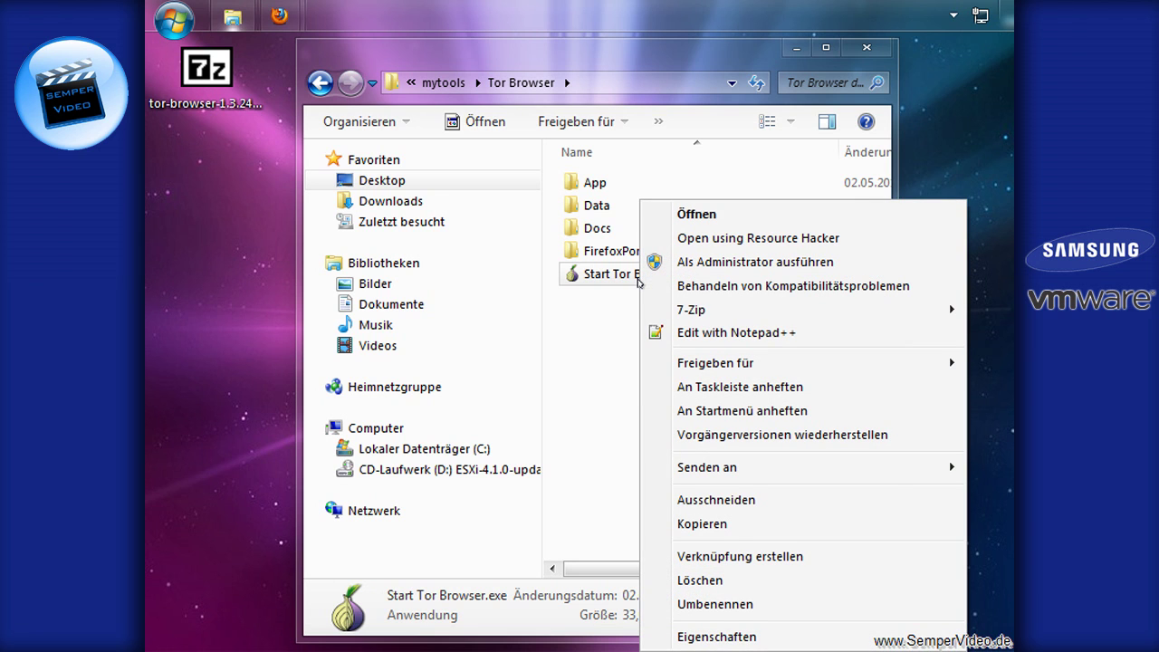
left_click(709, 555)
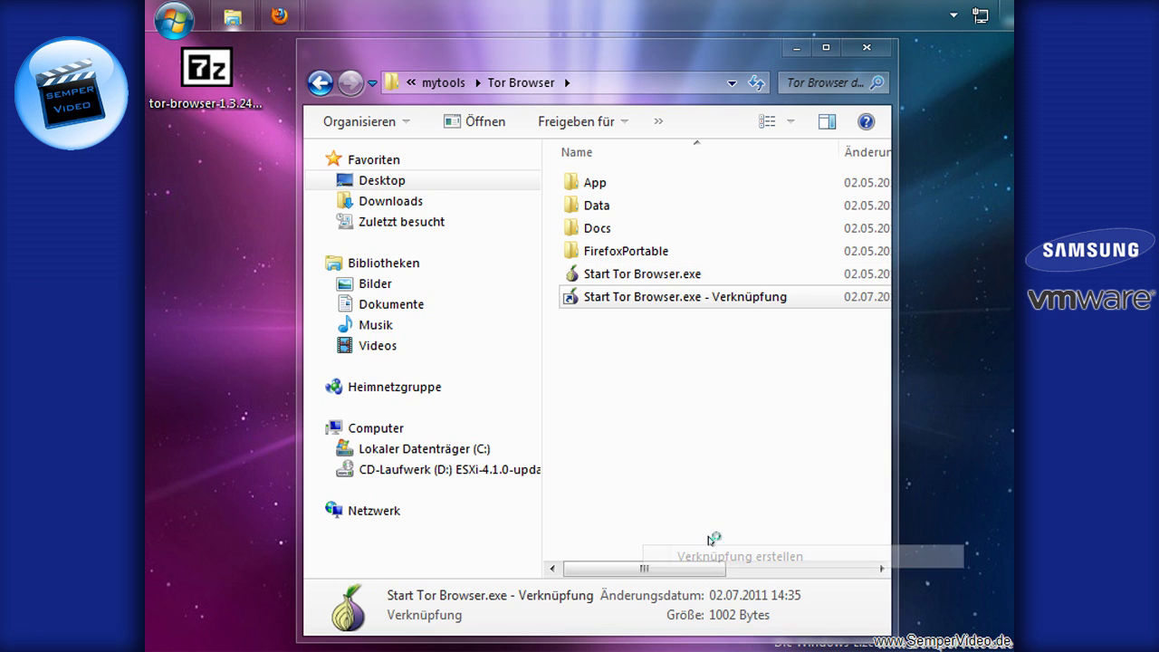
- Pin the Start Tor Browser.exe shortcut to the Start menu and add it to the All Programs list
right_click(627, 302)
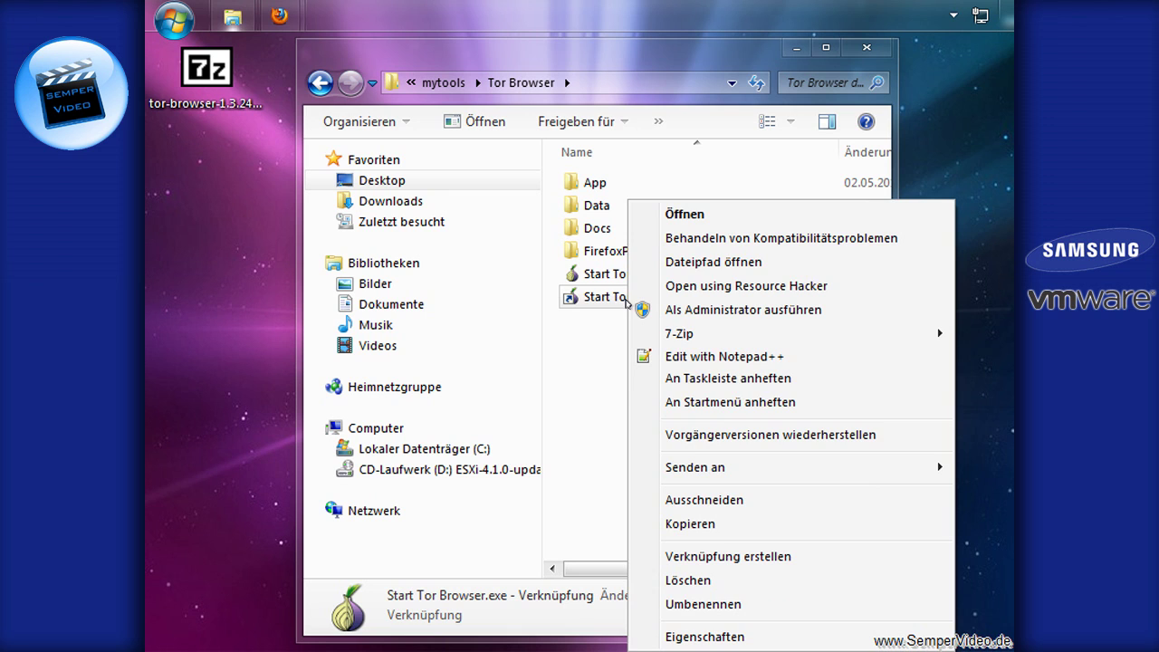
left_click(693, 401)
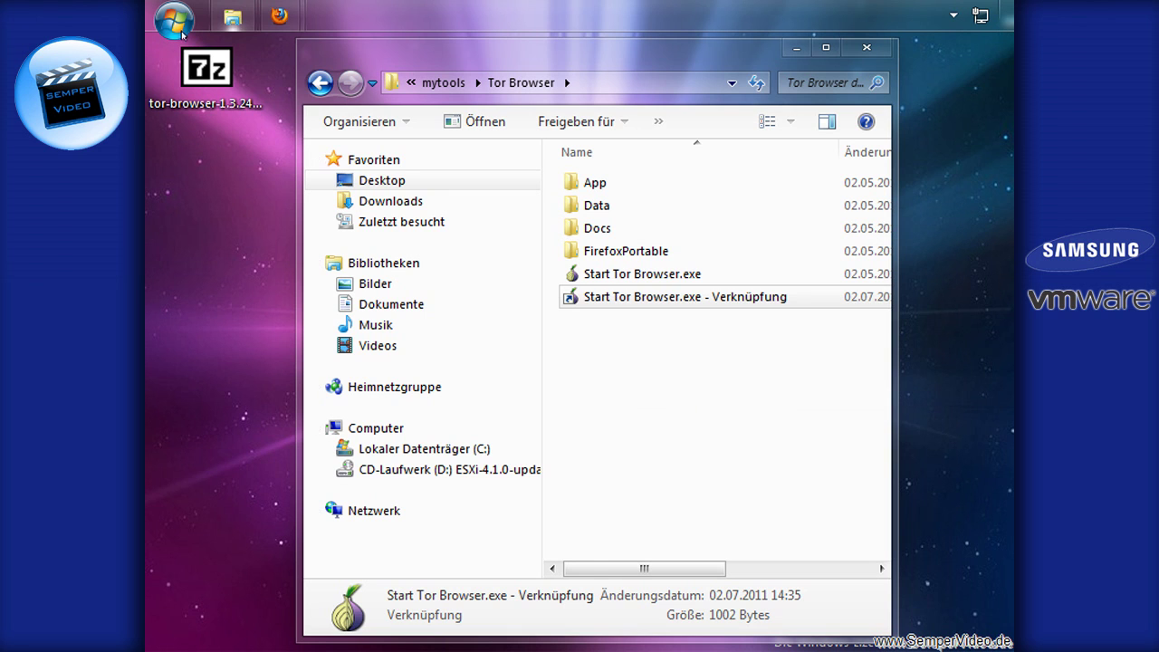
left_click(186, 37)
left_click_drag(304, 110, 293, 266)
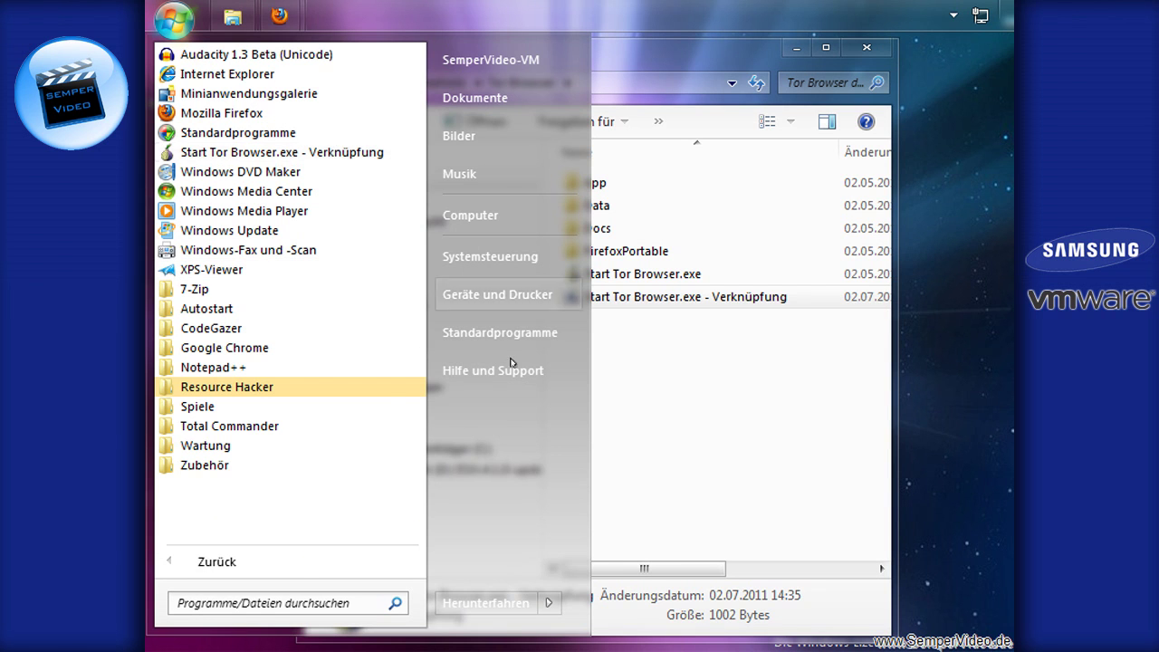
left_click(631, 431)
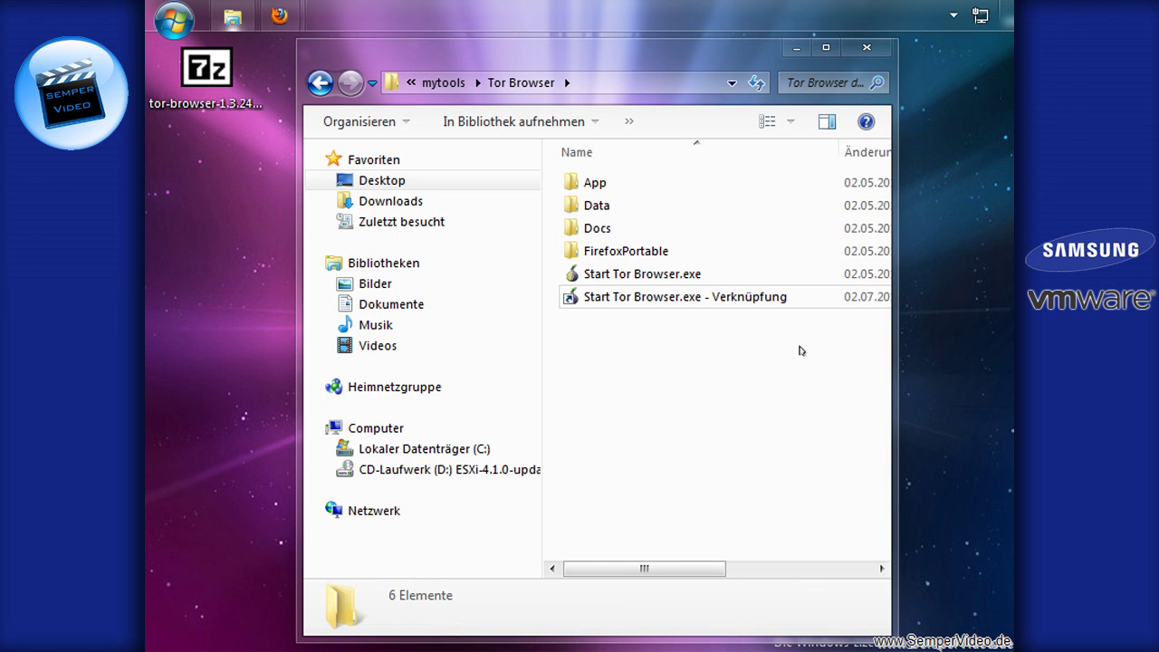
- Minimize the folder window and launch Tor Browser from its pinned Start menu shortcut
left_click(797, 47)
left_click(167, 15)
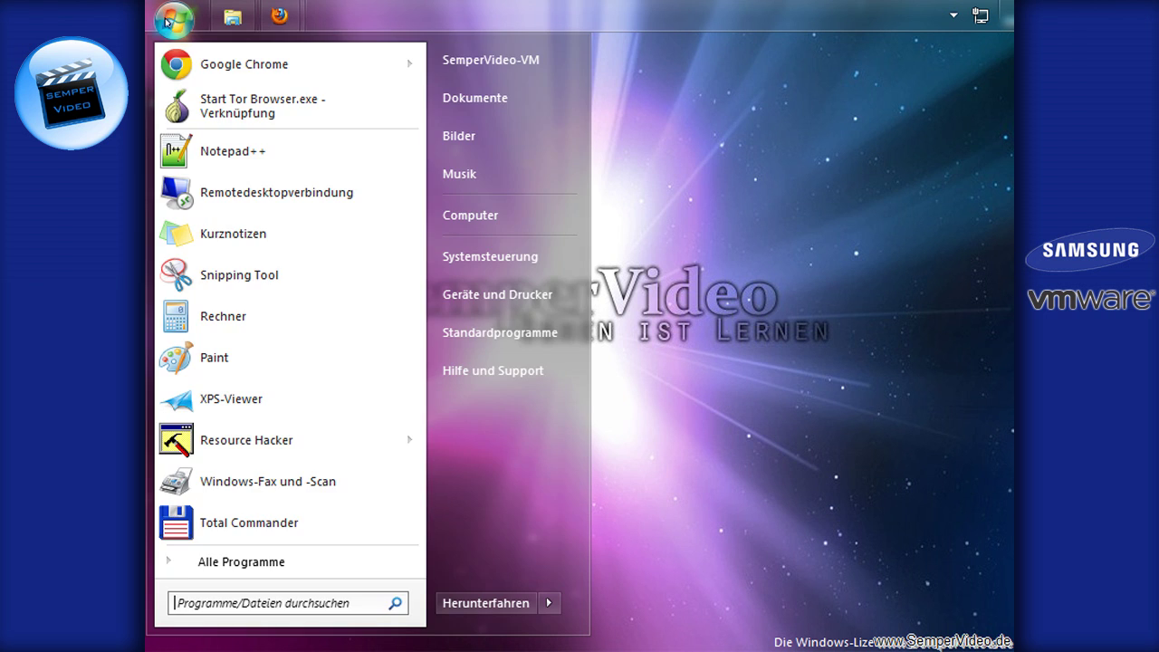
left_click(196, 103)
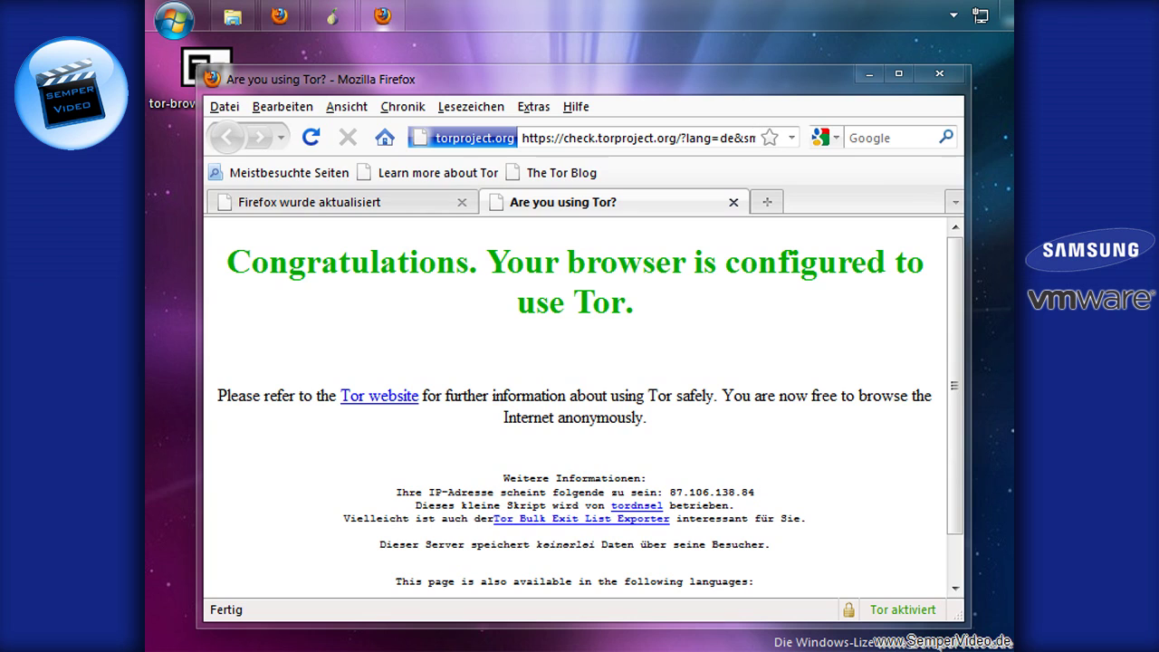
- Check the Tor connection status among the hidden notification icons and return to the Tor check page
left_click(953, 14)
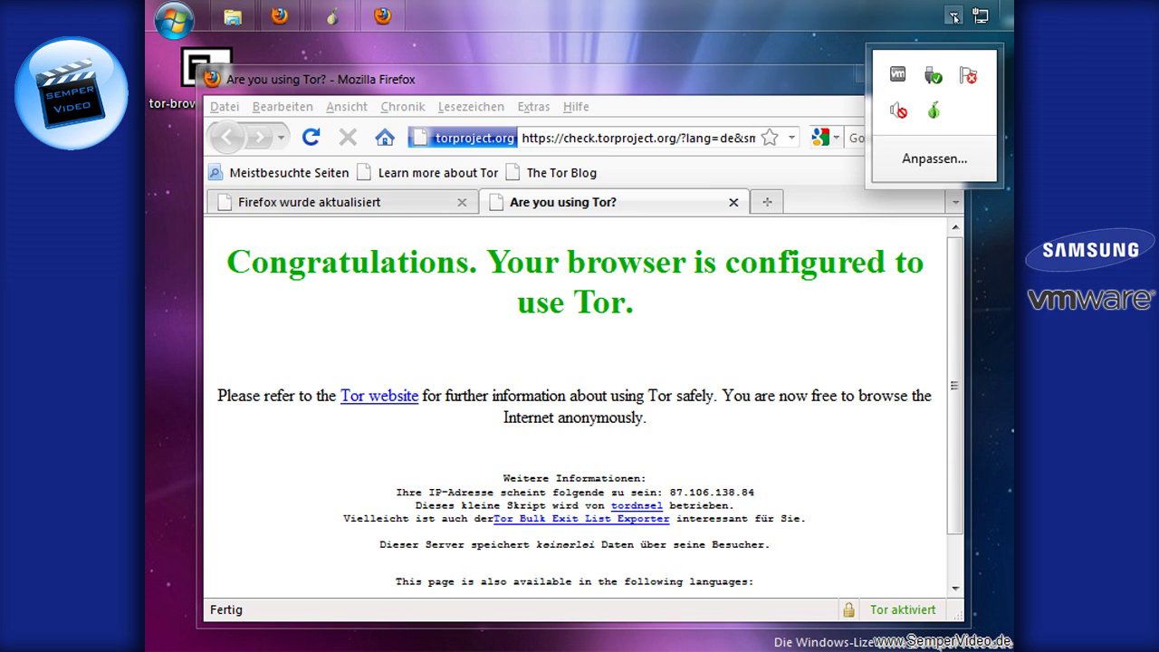
mouse_move(931, 121)
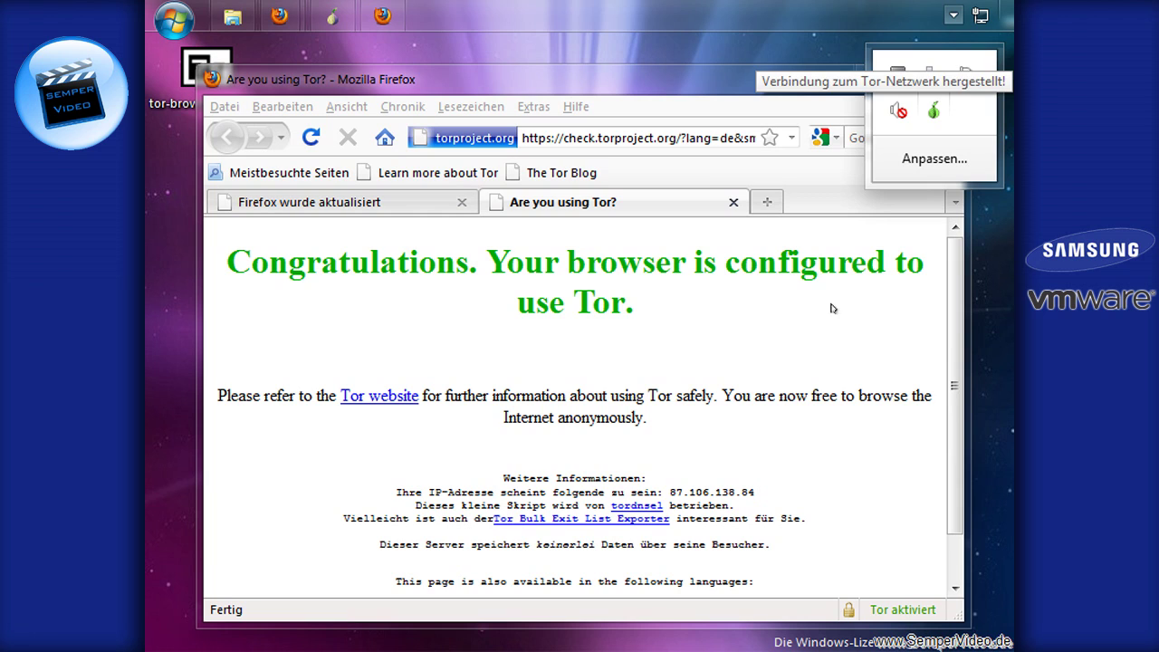
left_click(773, 431)
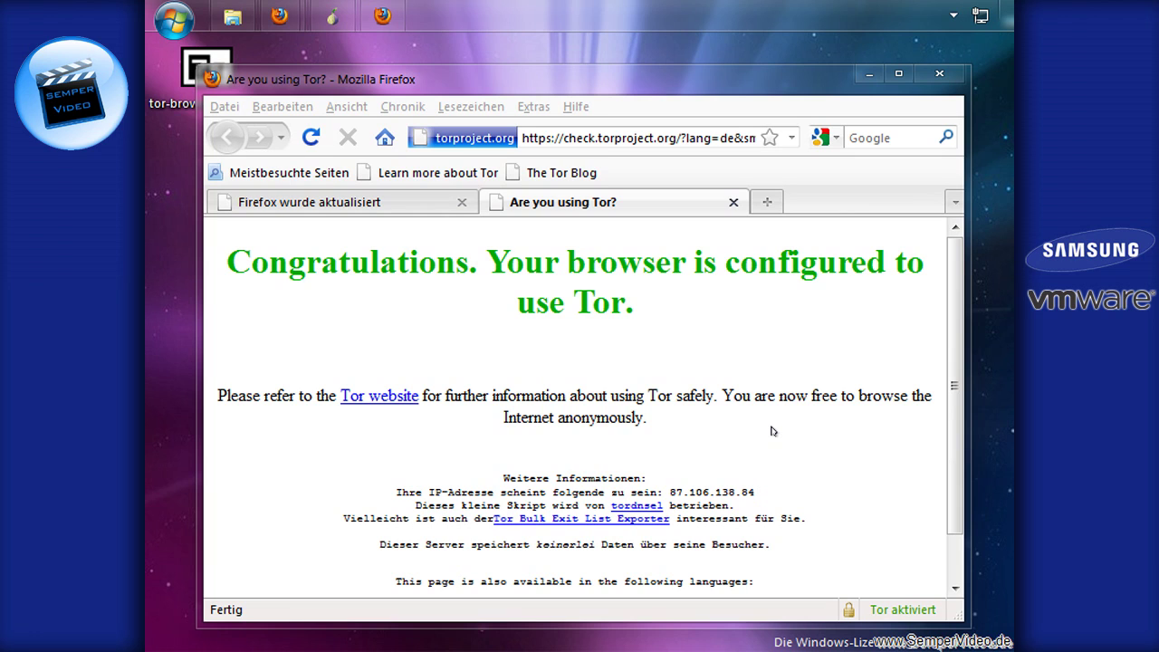
left_click(840, 452)
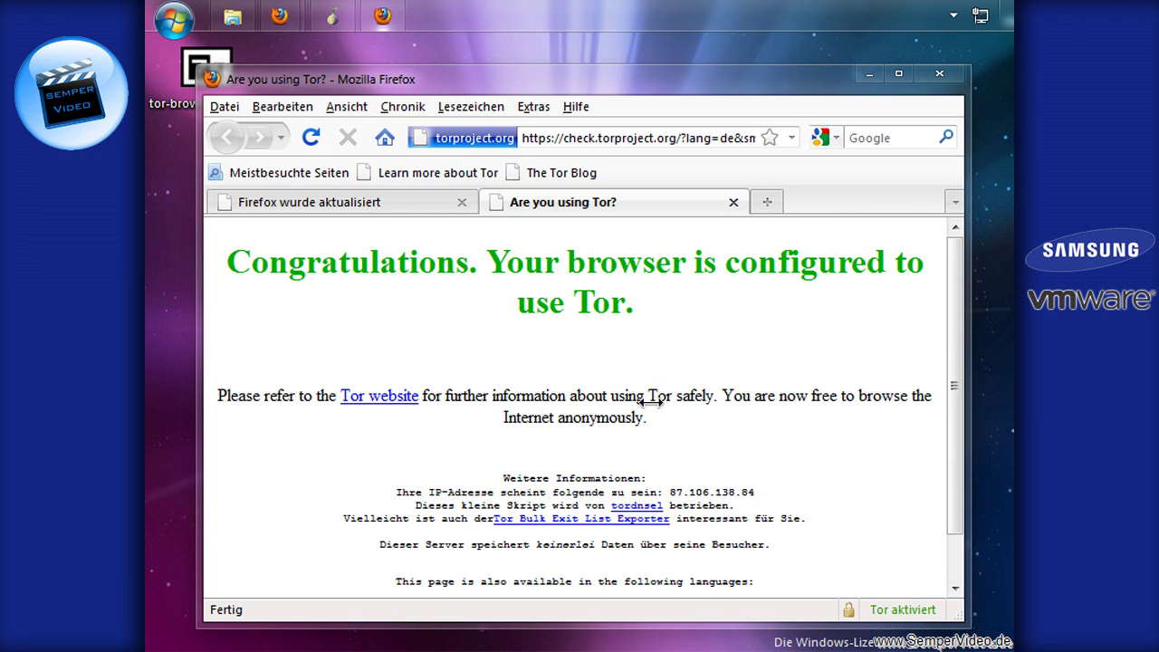
- Review the extensions installed in the Tor browser's add-ons manager and close it
left_click(530, 106)
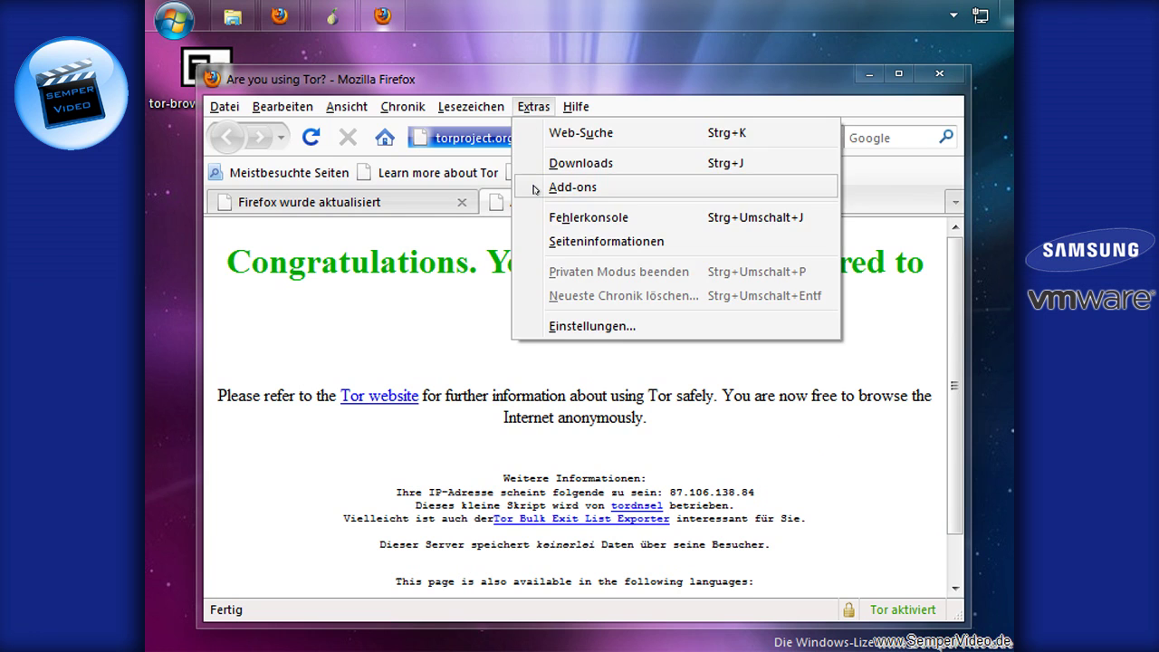
left_click(535, 190)
left_click_drag(366, 68, 505, 139)
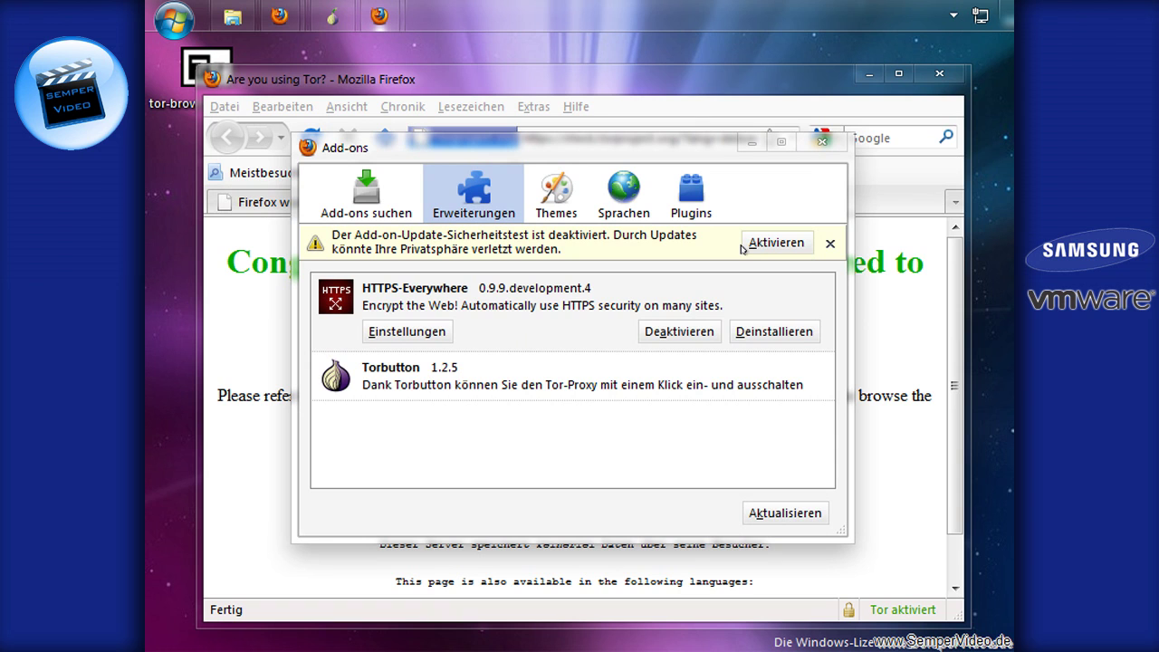
left_click(821, 142)
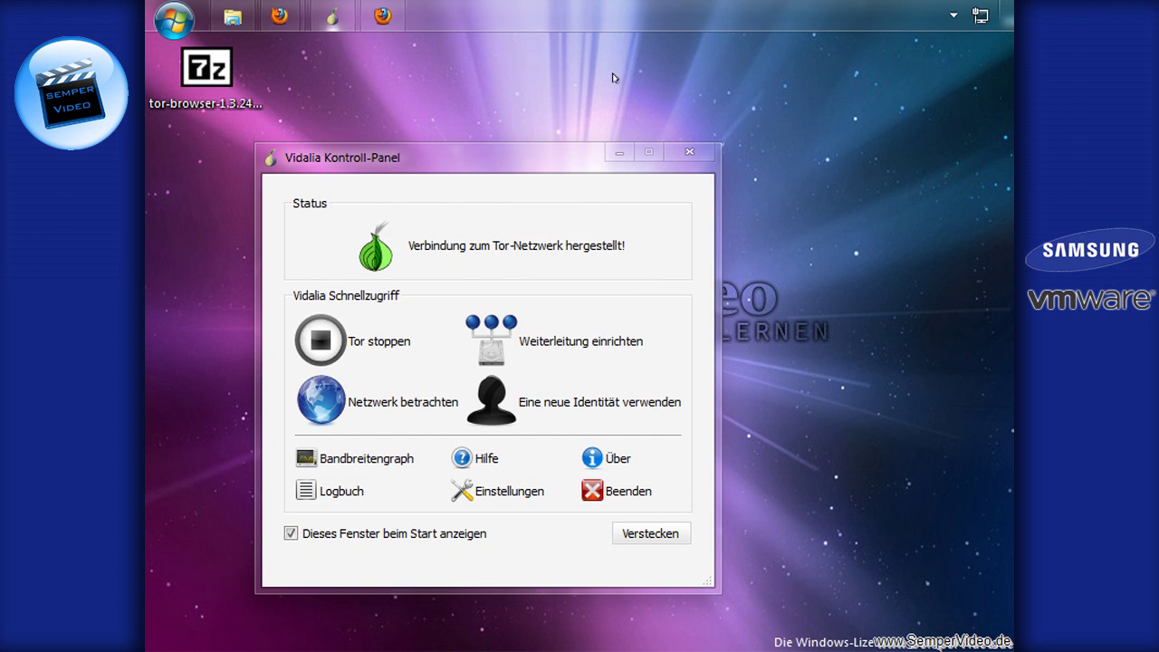
- Reposition the Vidalia control panel, return to the Tor browser and open its advanced network connection settings to inspect the proxy configuration
left_click_drag(382, 159, 522, 83)
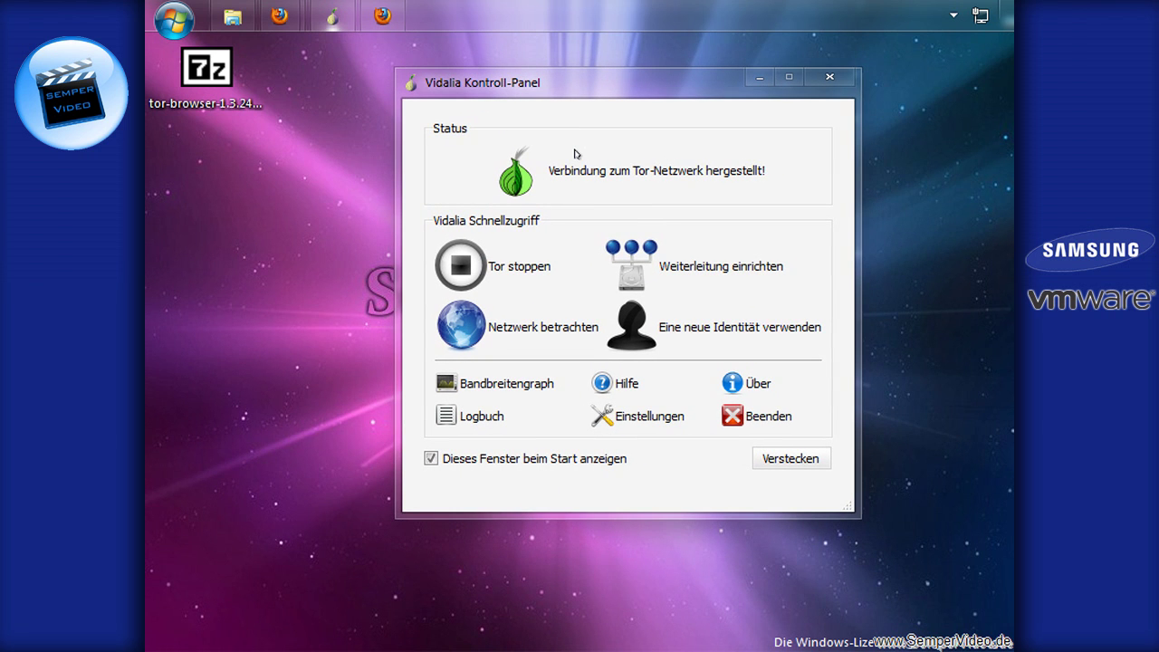
left_click(383, 18)
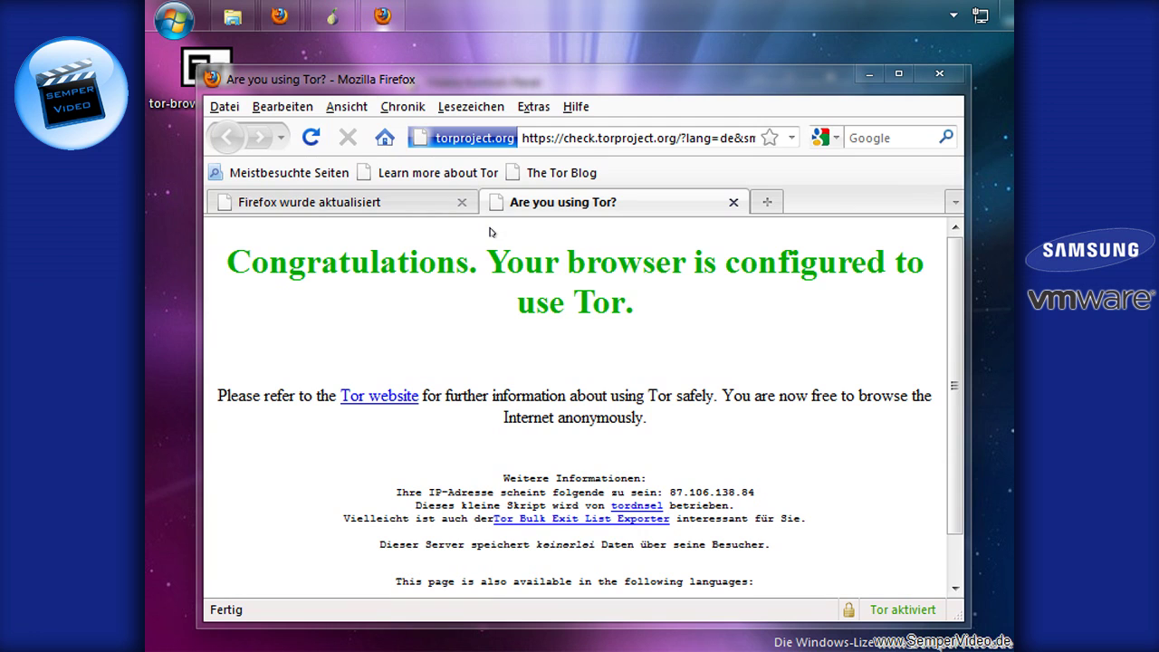
left_click(525, 108)
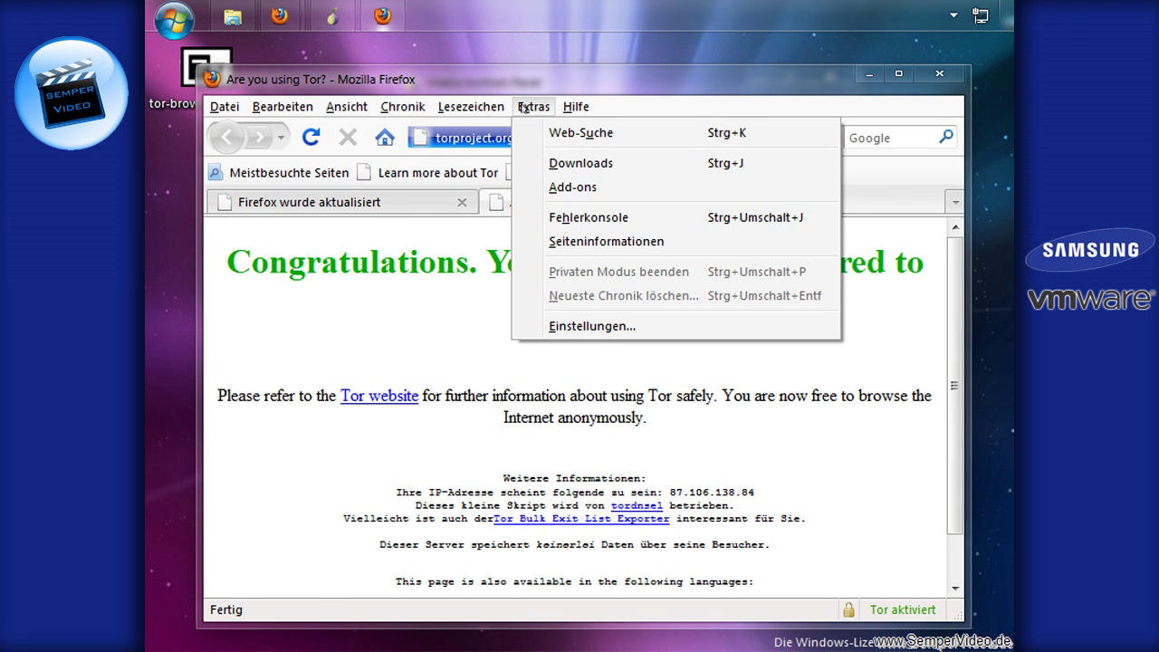
left_click(531, 326)
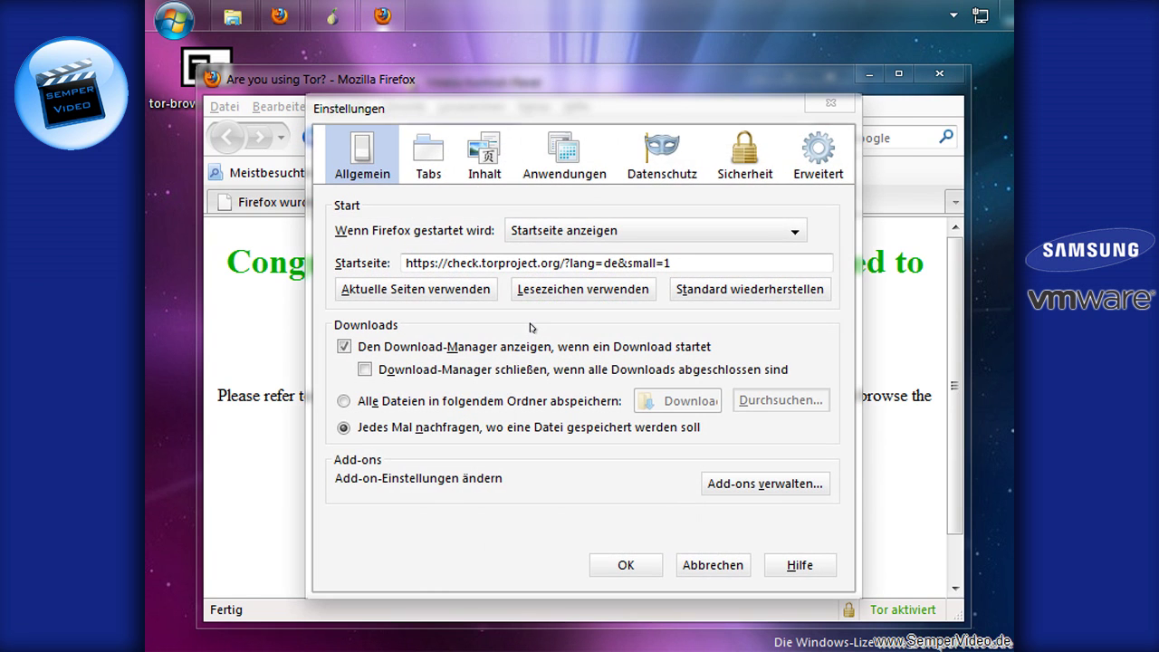
left_click(809, 152)
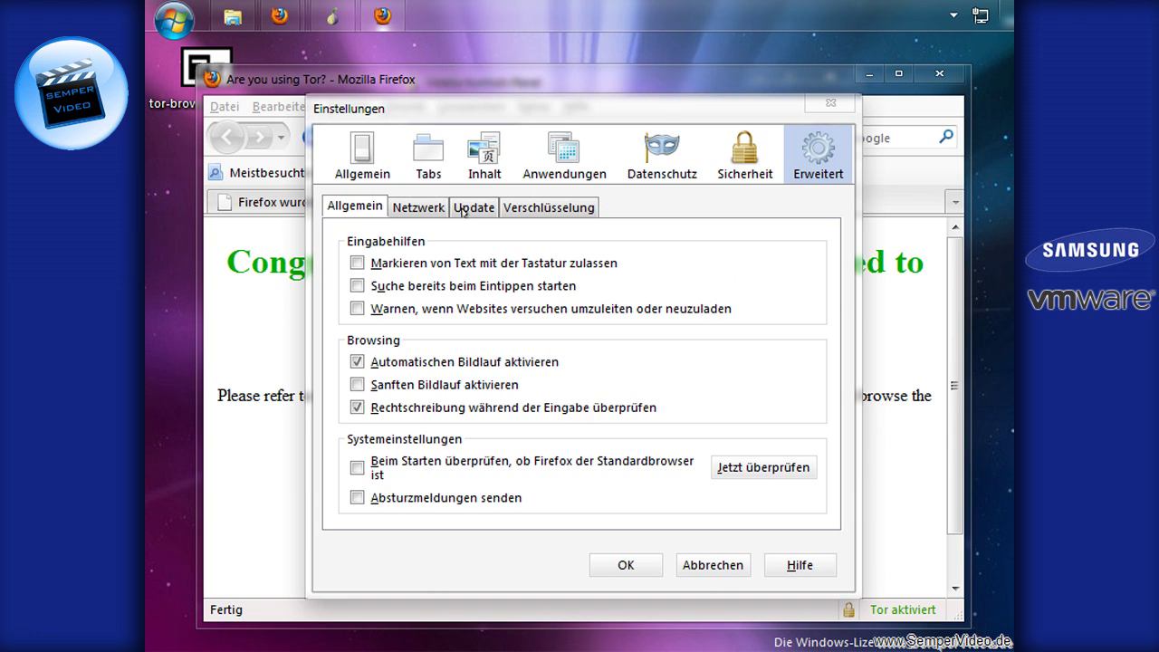
left_click(421, 206)
left_click(784, 264)
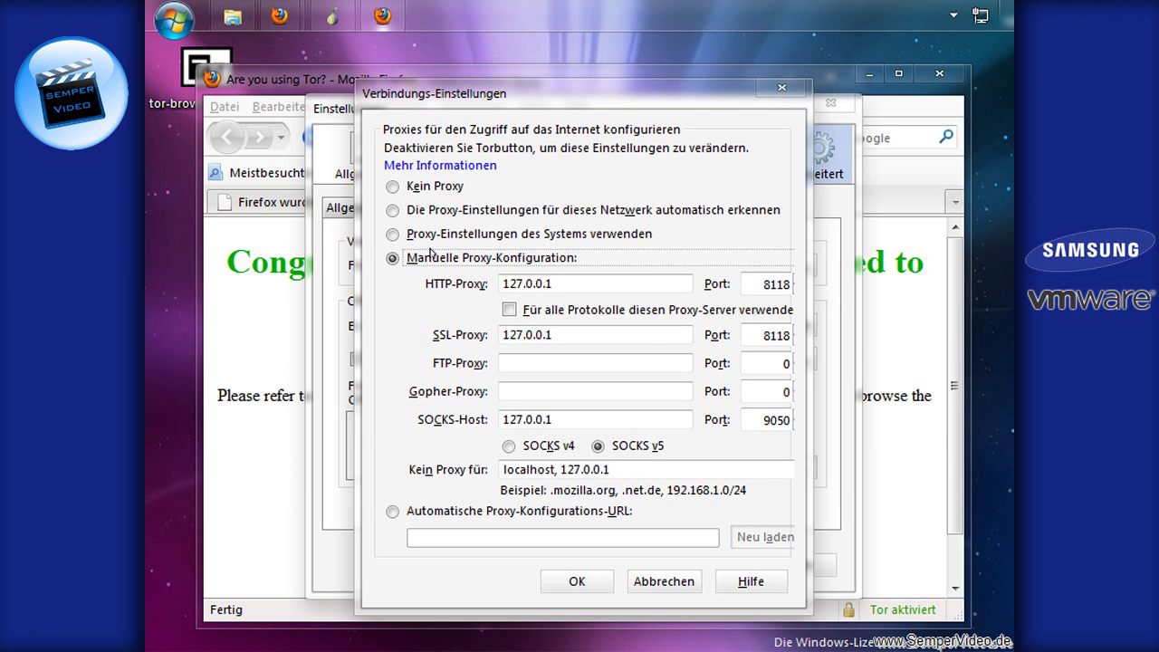